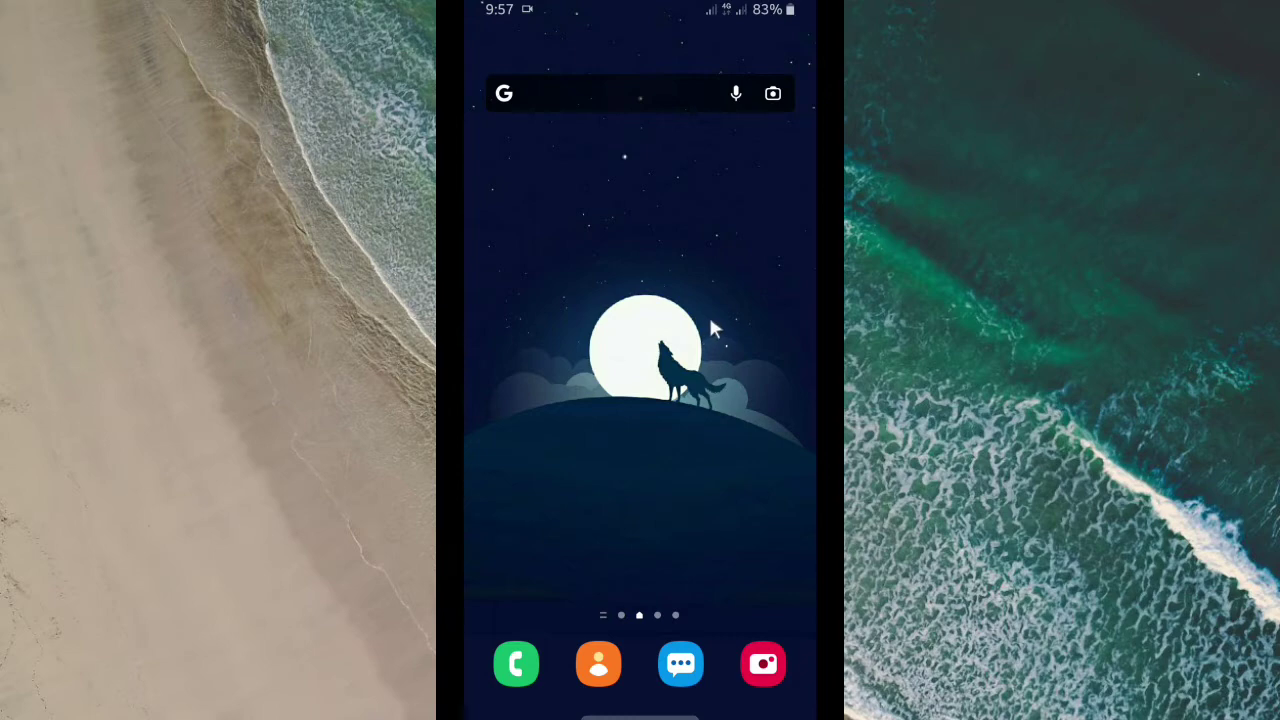
# Swipe left to the home-screen page that holds the Twitter icon
pyautogui.moveTo(713, 330); pyautogui.dragTo(560, 335)
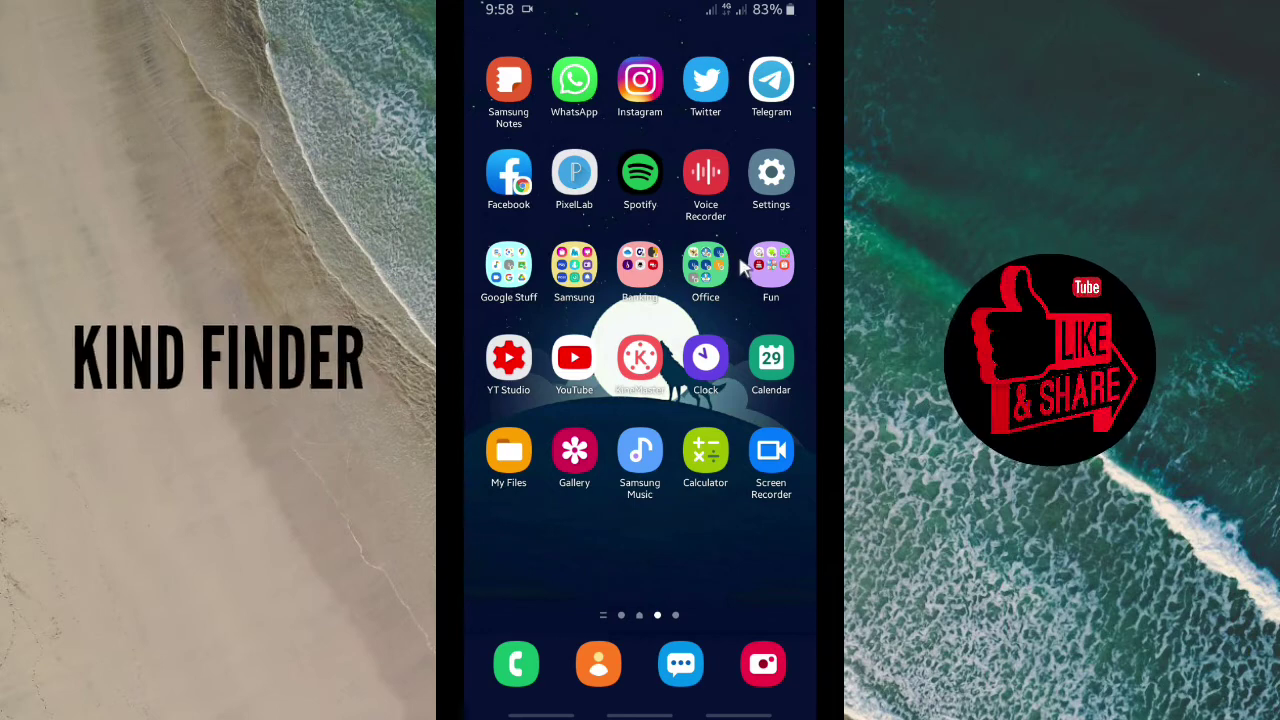
# Launch Twitter, refresh the home timeline, and view your own profile from the drawer
pyautogui.click(710, 84)
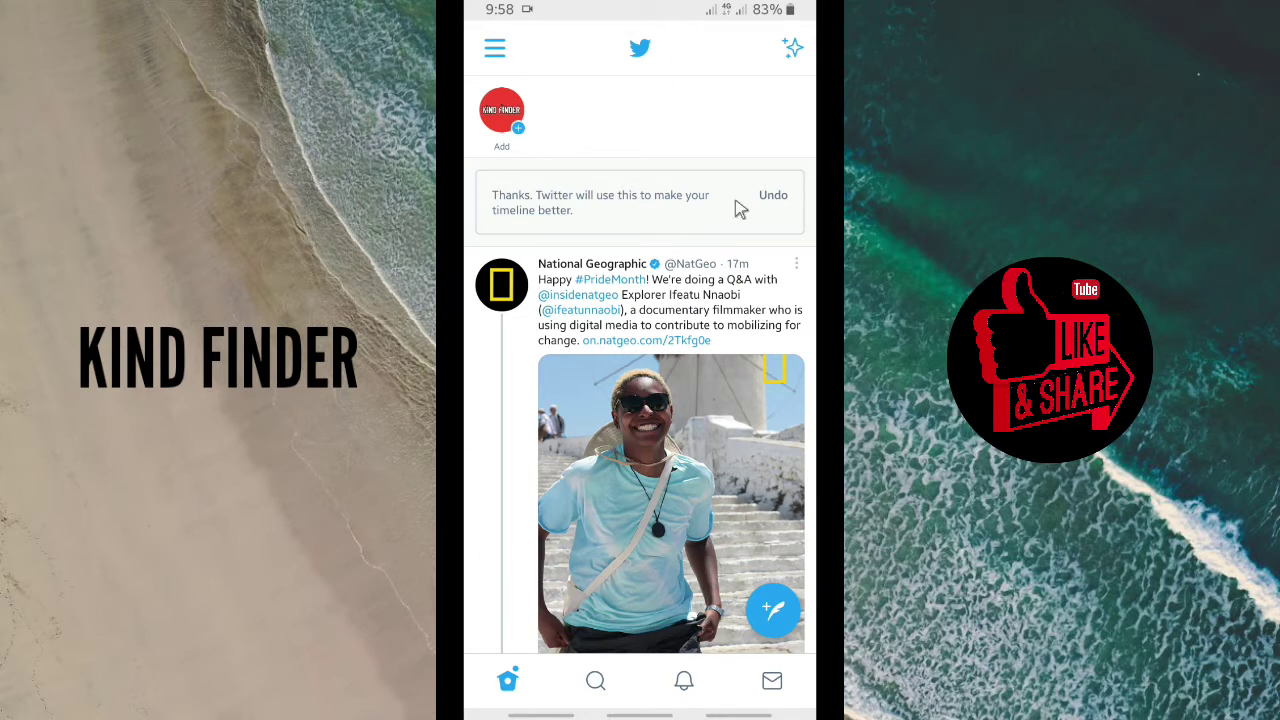
pyautogui.click(508, 684)
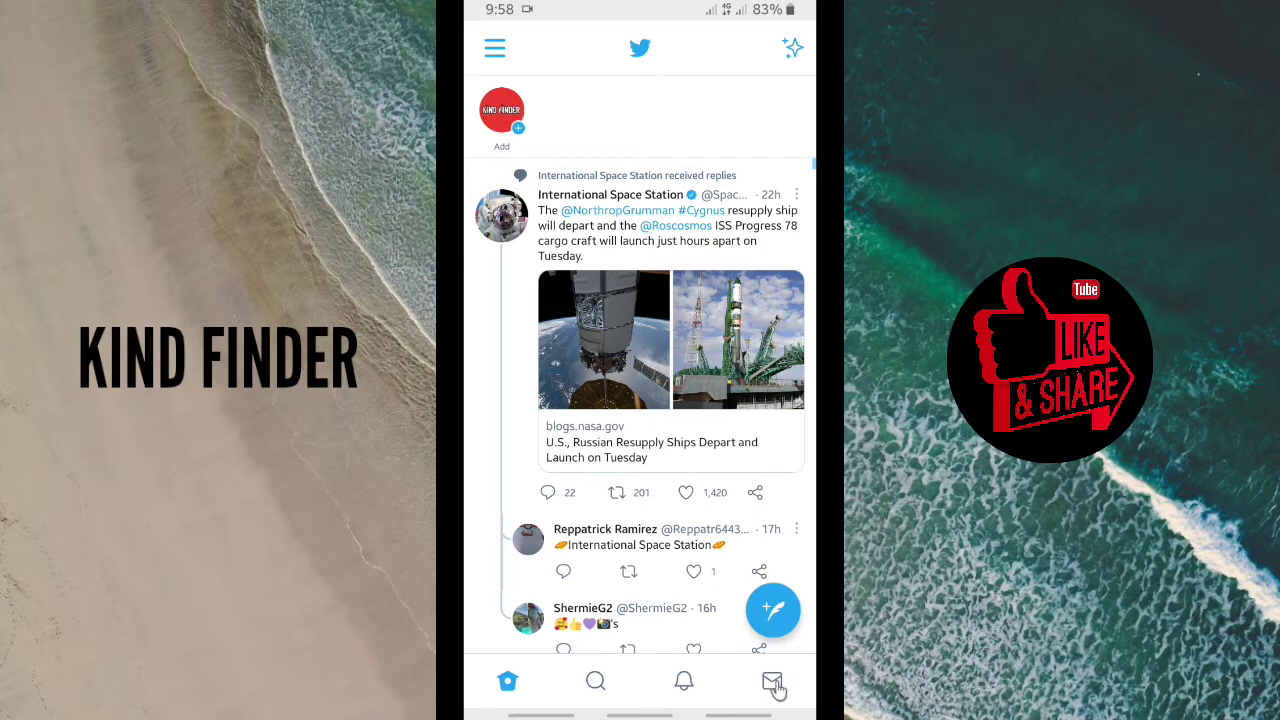
pyautogui.click(495, 46)
pyautogui.click(542, 212)
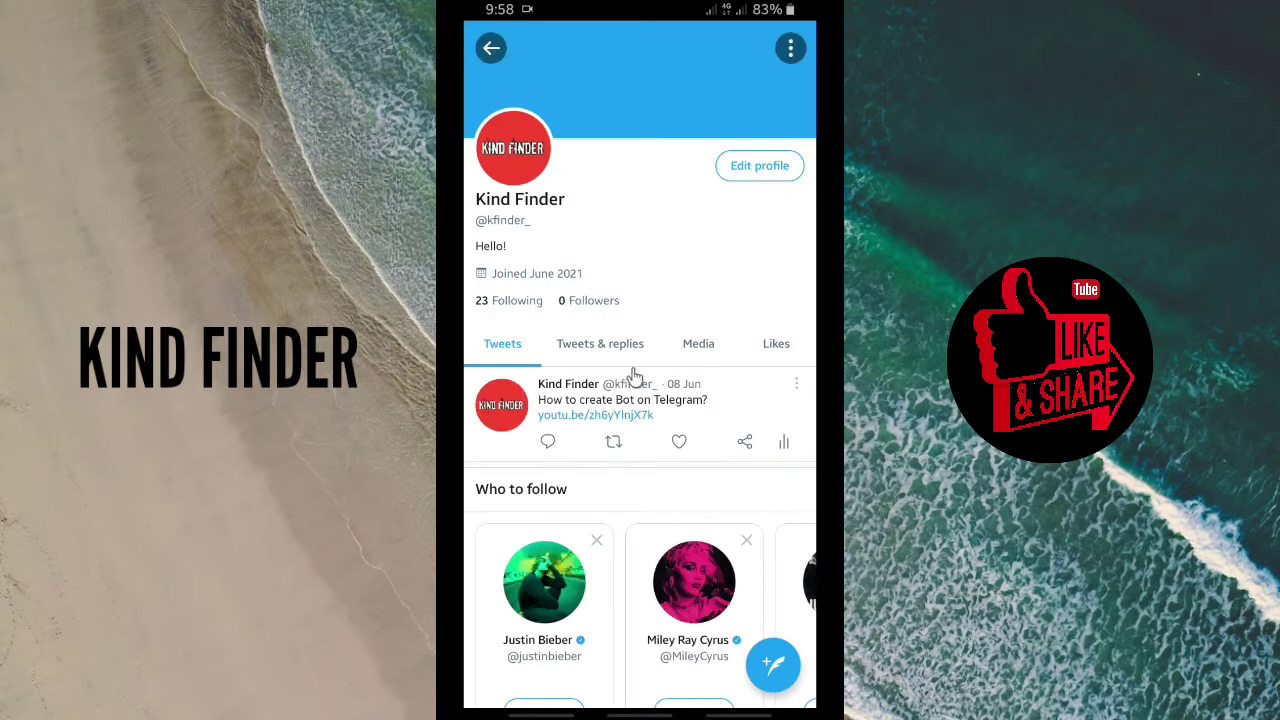
# Start and discard a new tweet draft, then go to the Messages inbox
pyautogui.click(772, 666)
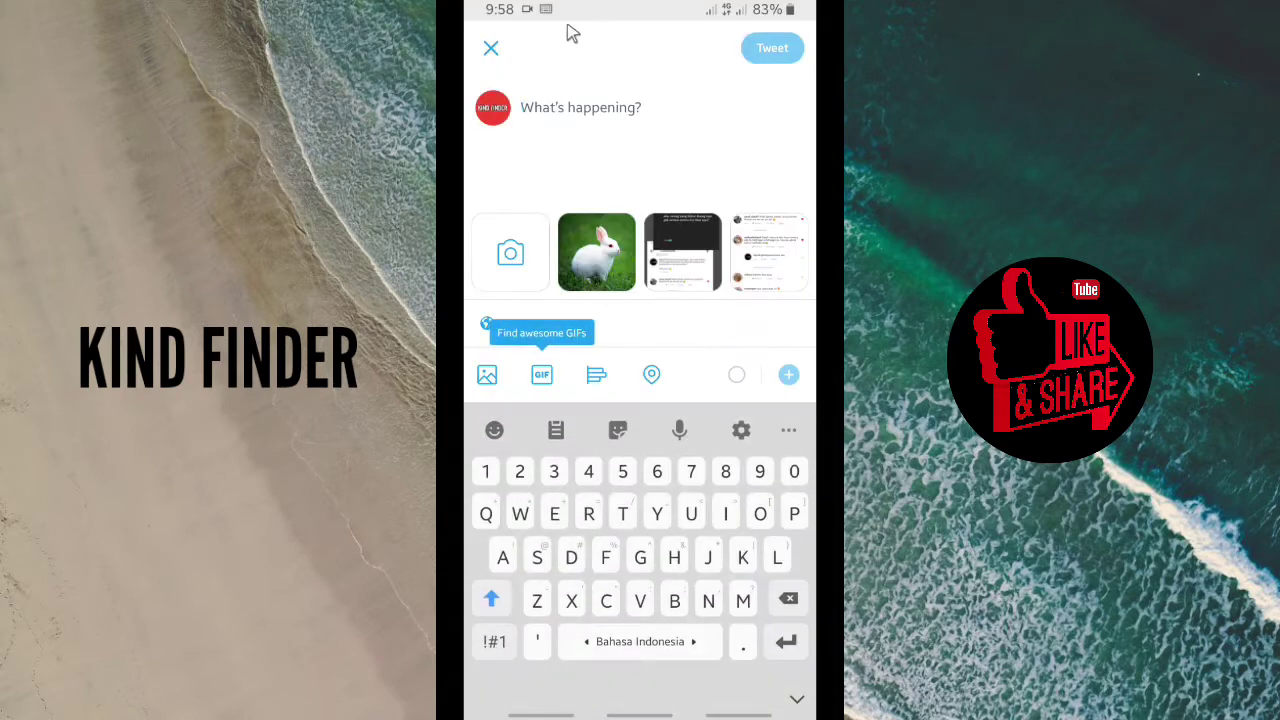
pyautogui.click(492, 51)
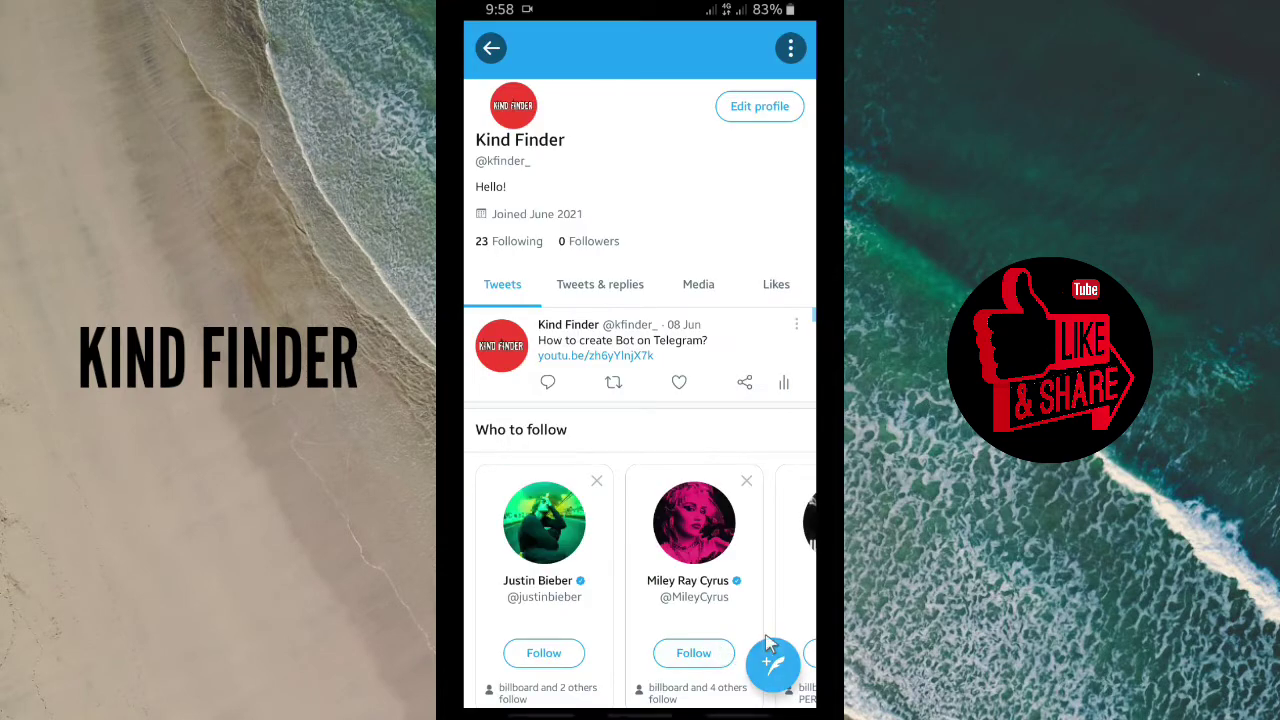
pyautogui.click(491, 50)
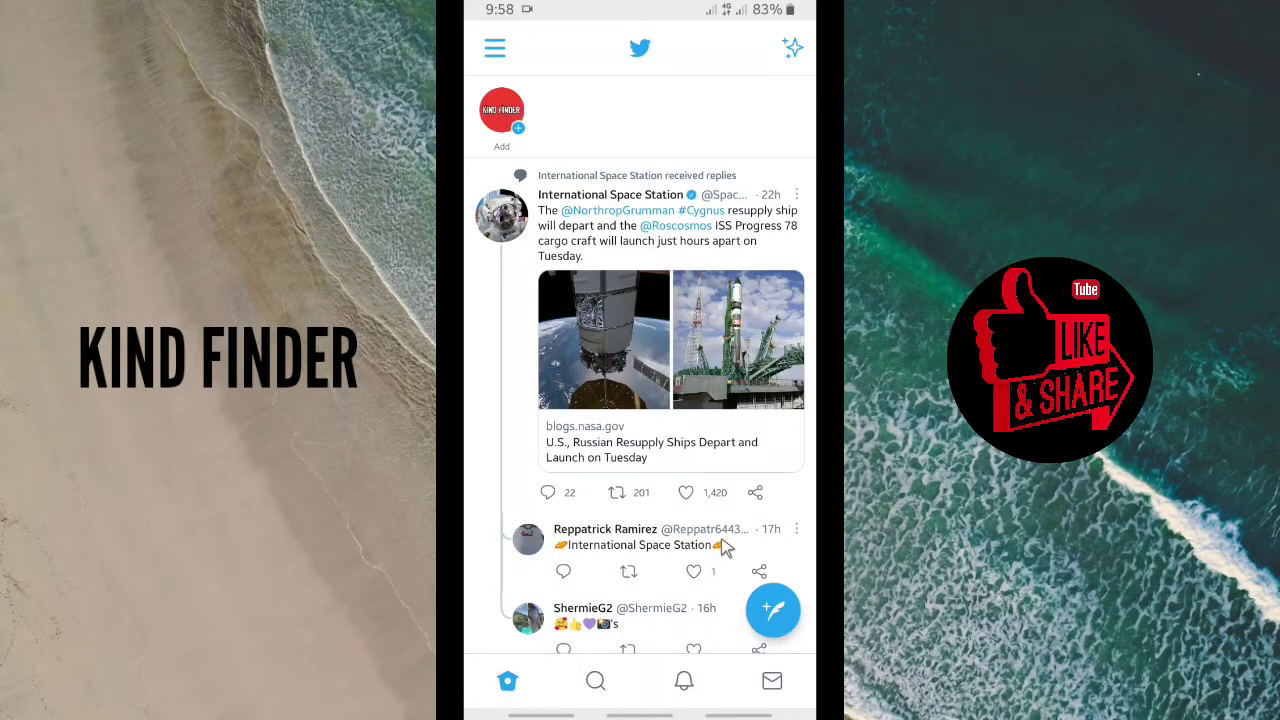
pyautogui.click(773, 683)
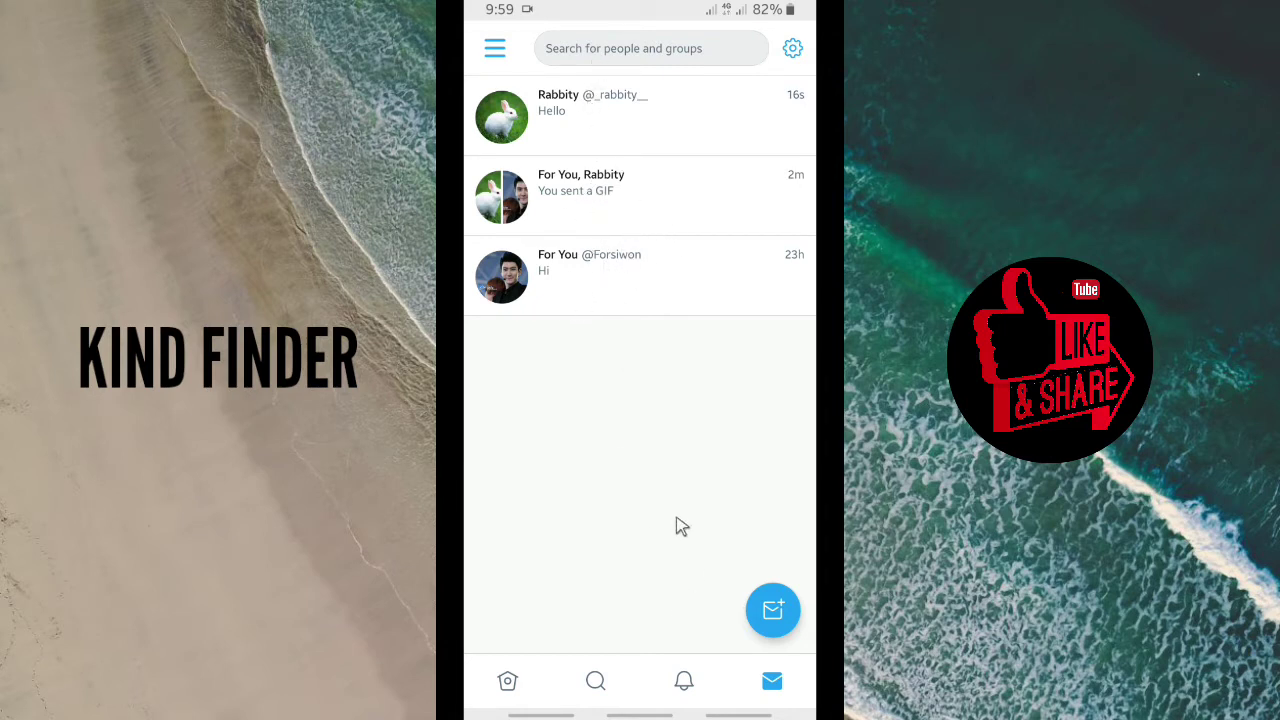
# Start a new message so the search field and suggested accounts appear
pyautogui.click(775, 609)
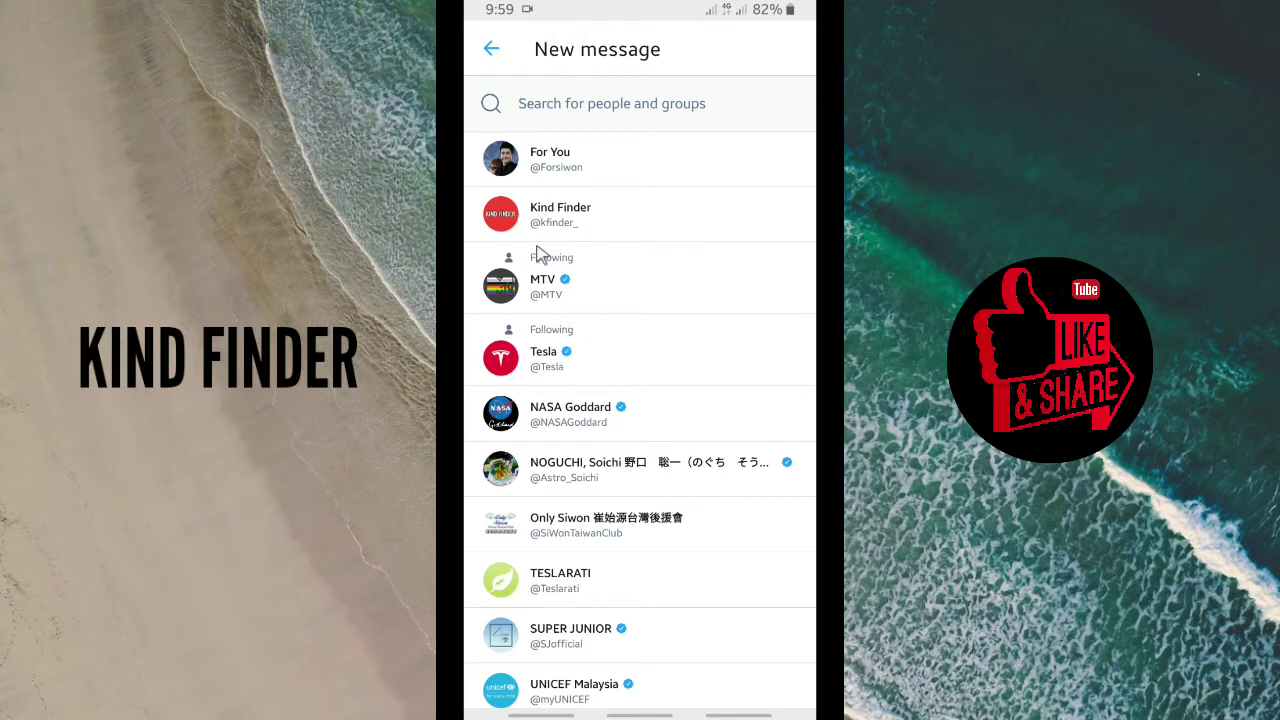
# Add For You and Rabbity (found by searching 'ra') as recipients and create the group chat
pyautogui.click(590, 160)
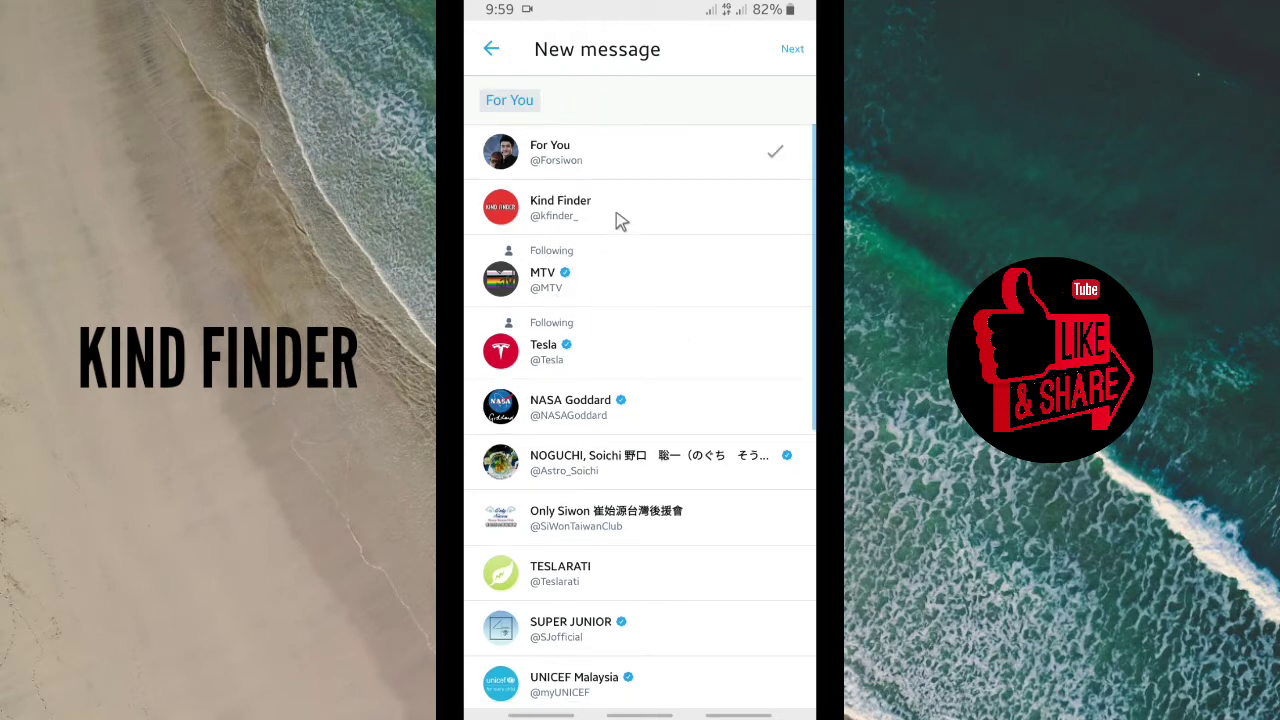
pyautogui.click(592, 86)
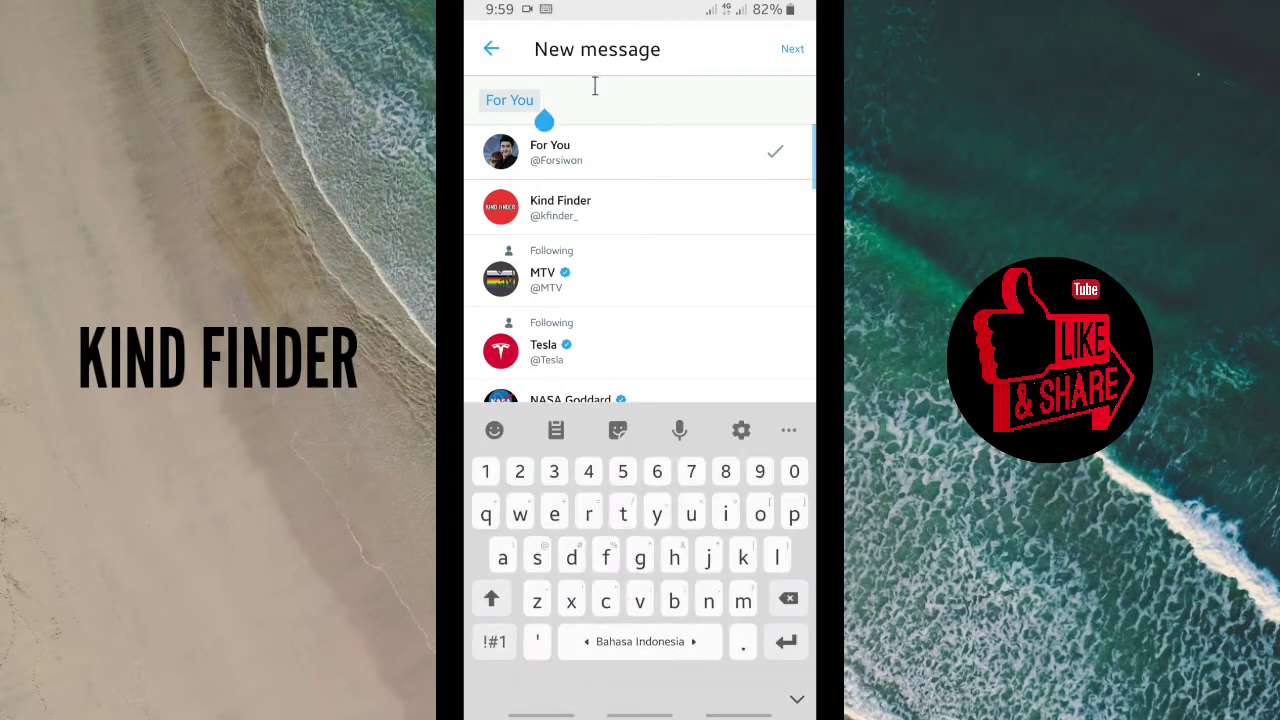
pyautogui.write('ra')
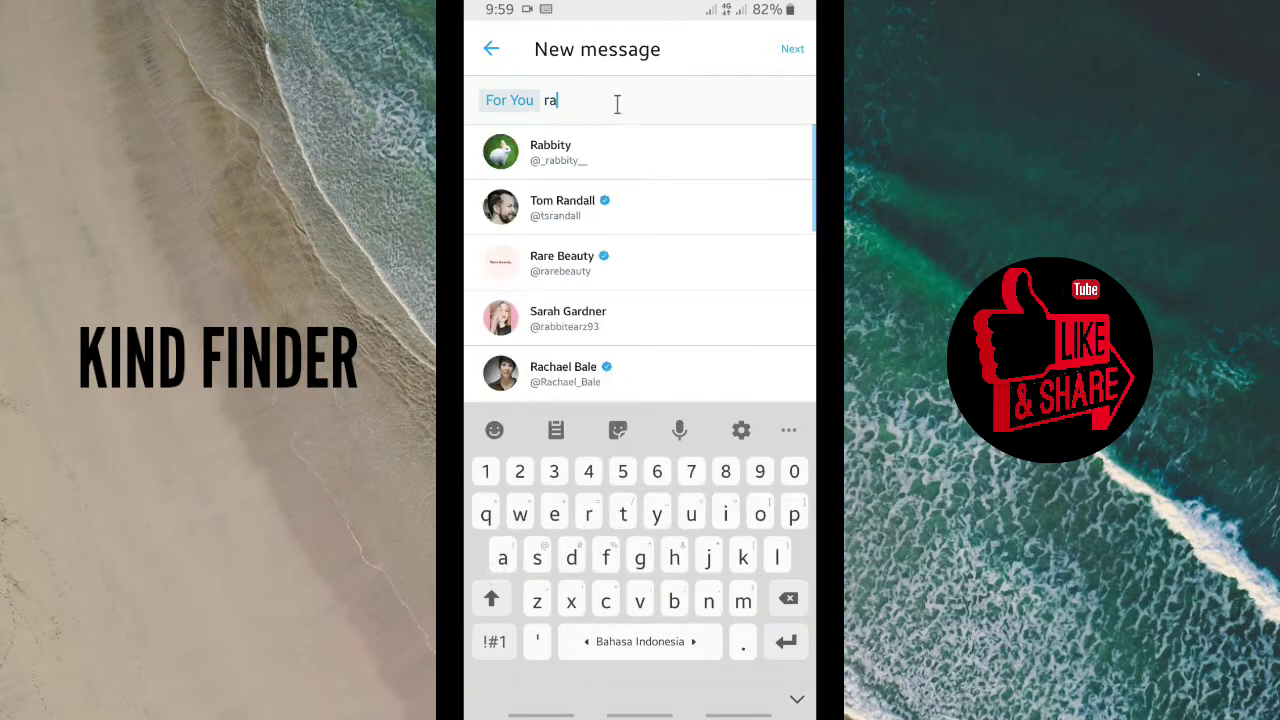
pyautogui.click(631, 166)
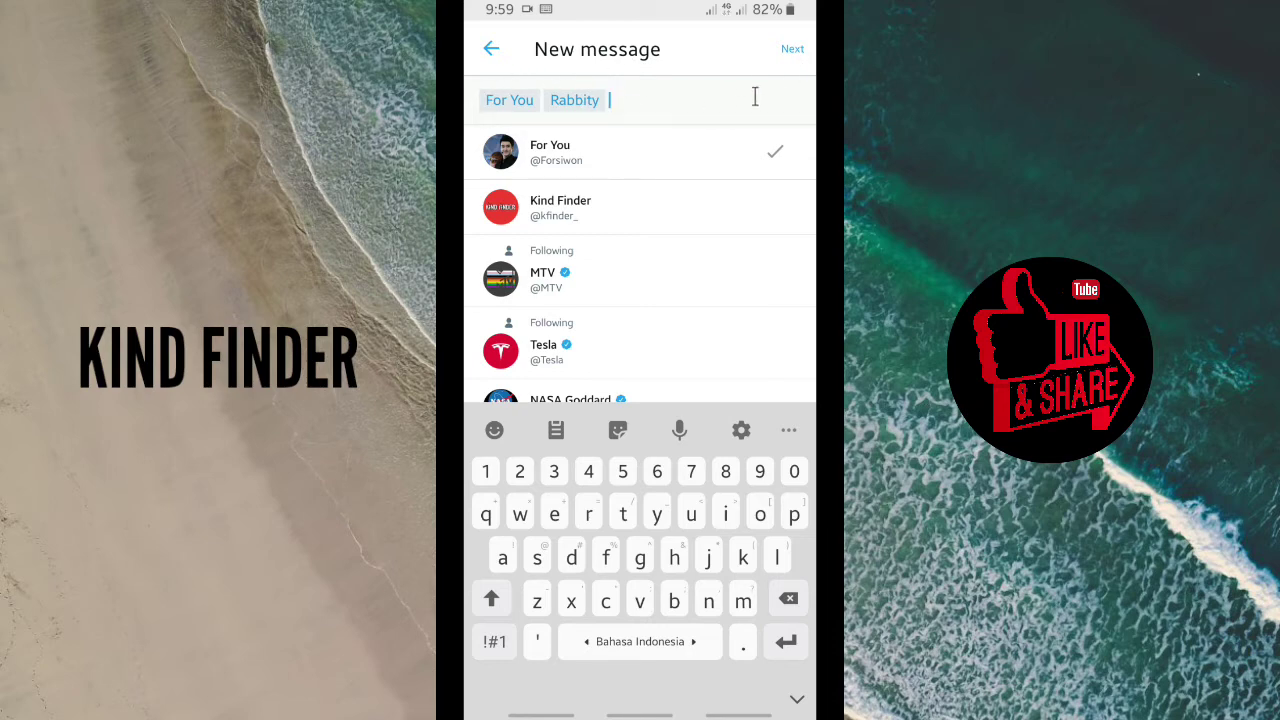
pyautogui.click(794, 49)
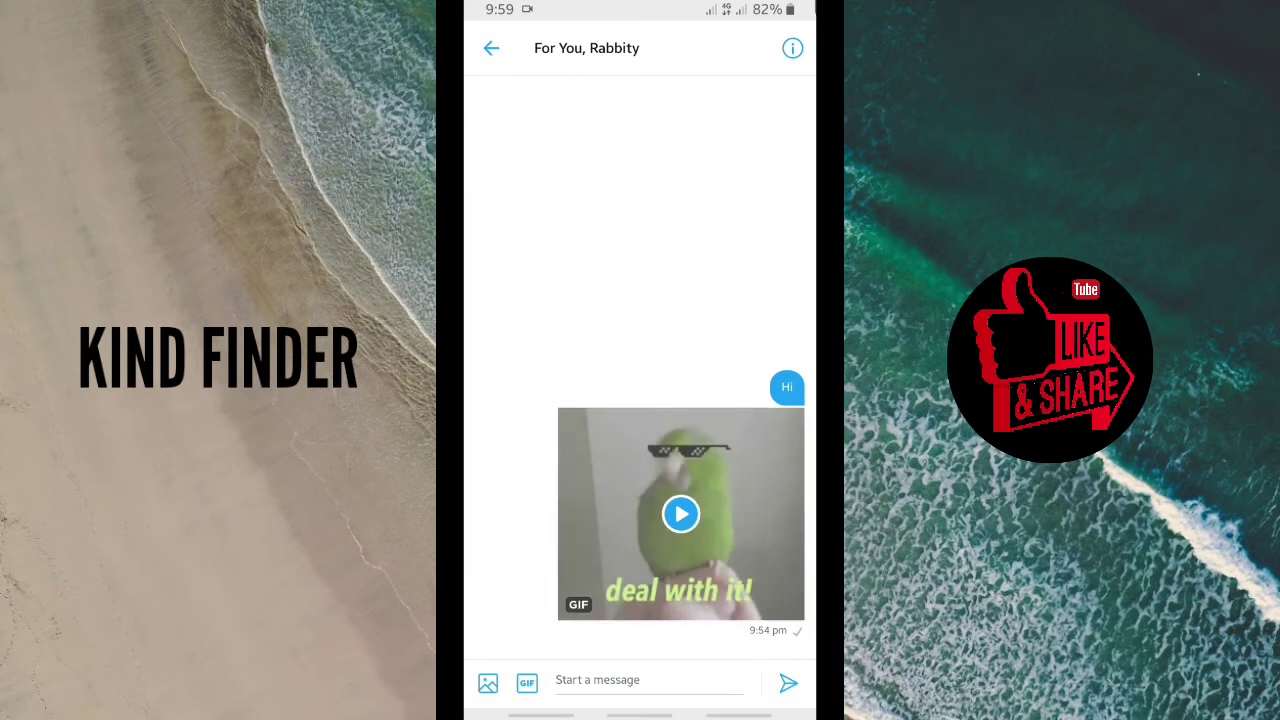
# Send 'Hello' to the group chat after fixing a typo, then bring up the GIF library
pyautogui.click(592, 682)
pyautogui.write('He')
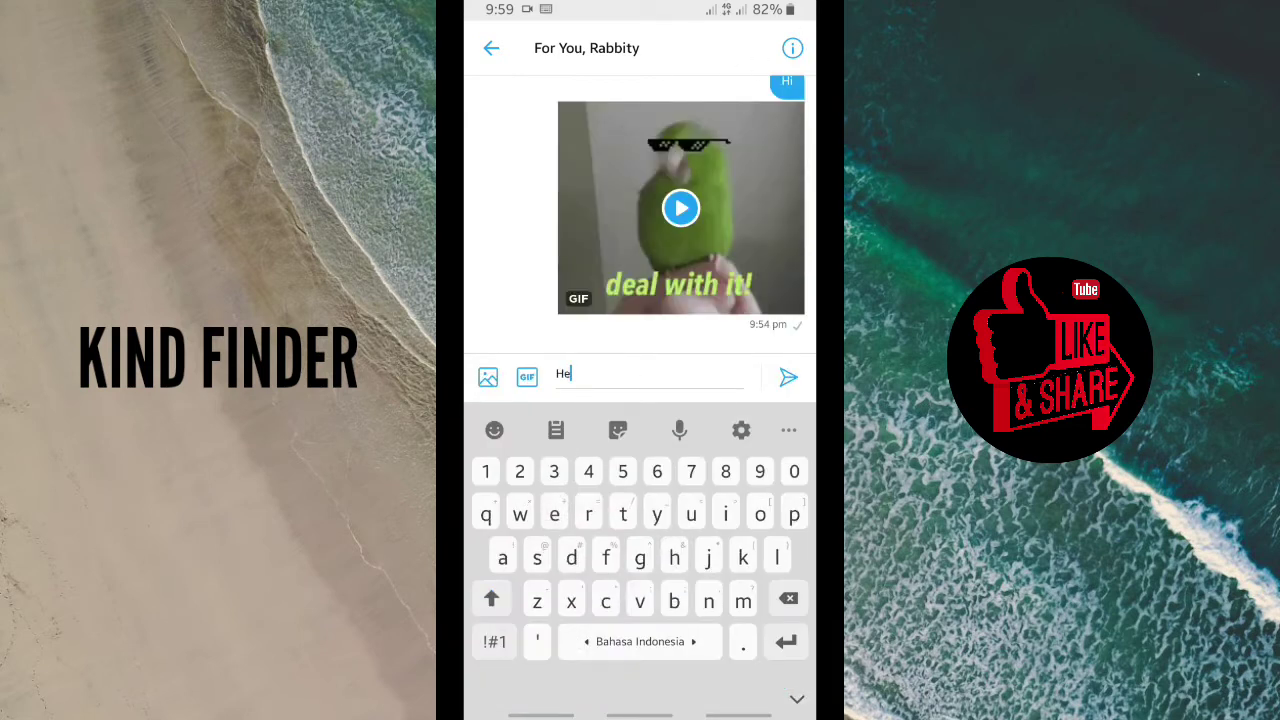
pyautogui.write('llo')
pyautogui.press('BackSpace')
pyautogui.write('lo')
pyautogui.click(788, 377)
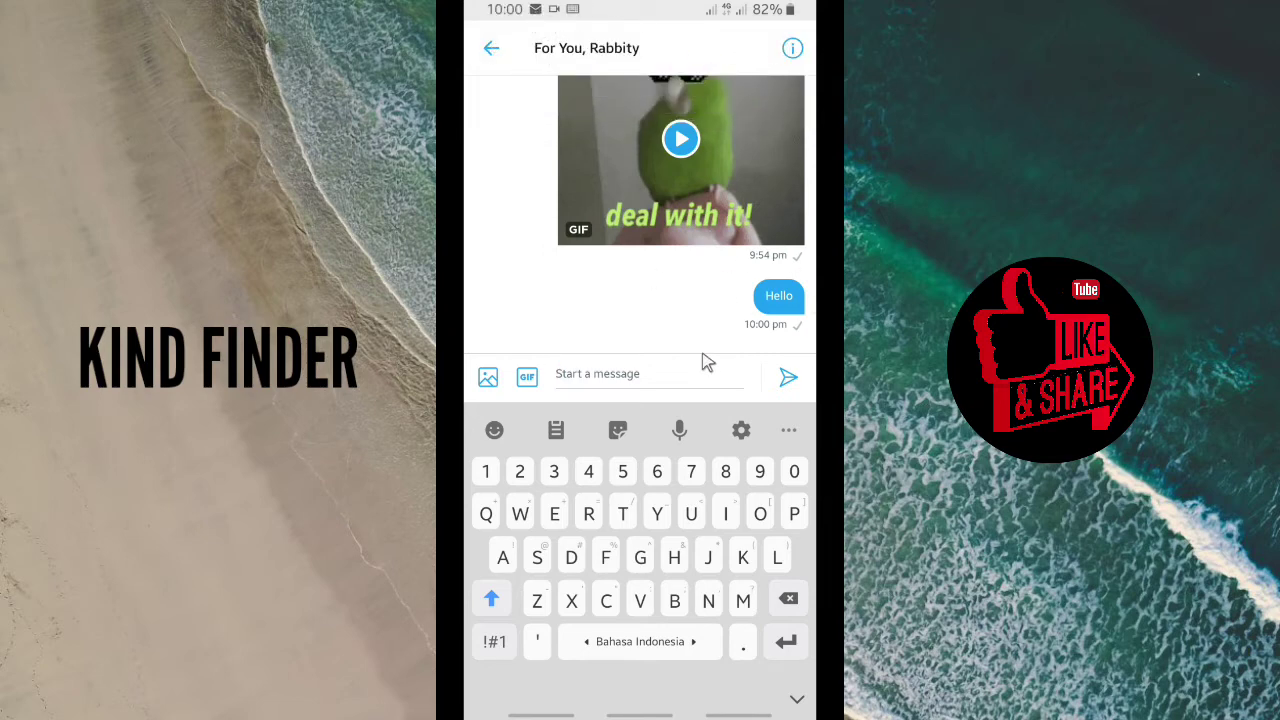
pyautogui.click(518, 376)
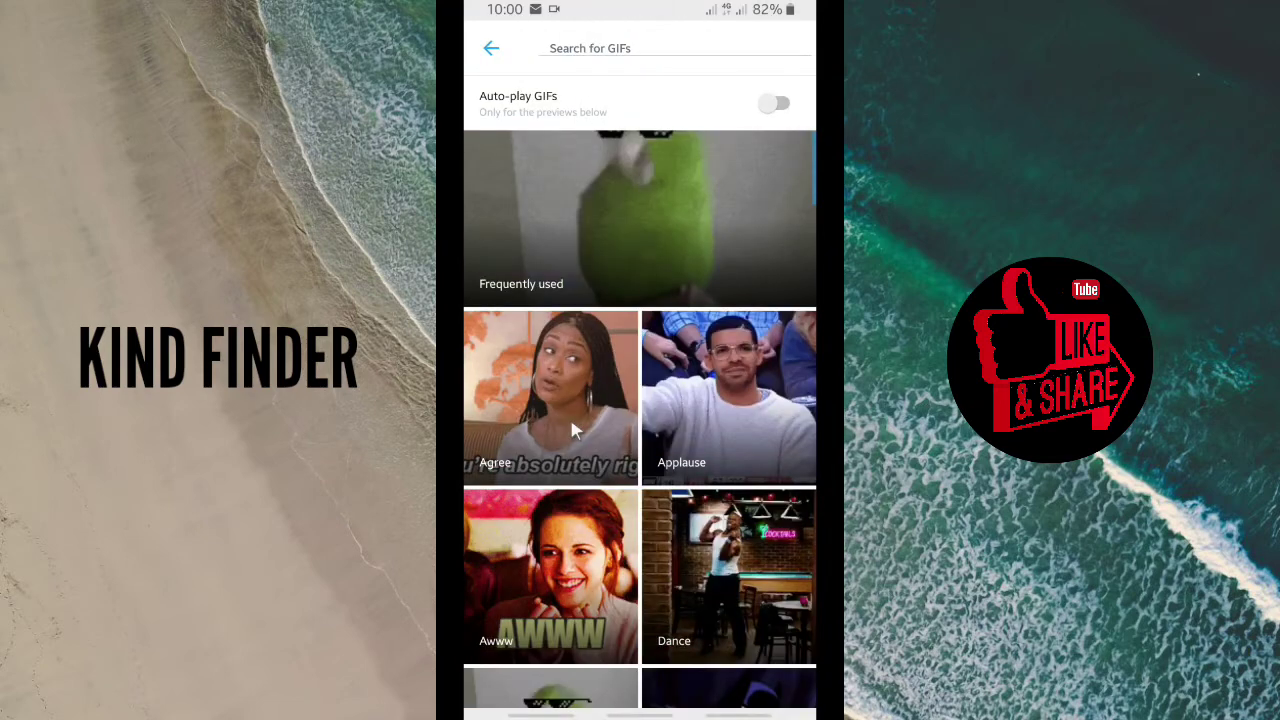
# Send the fur-suit GIF from the Agree category, then return to the inbox
pyautogui.click(572, 418)
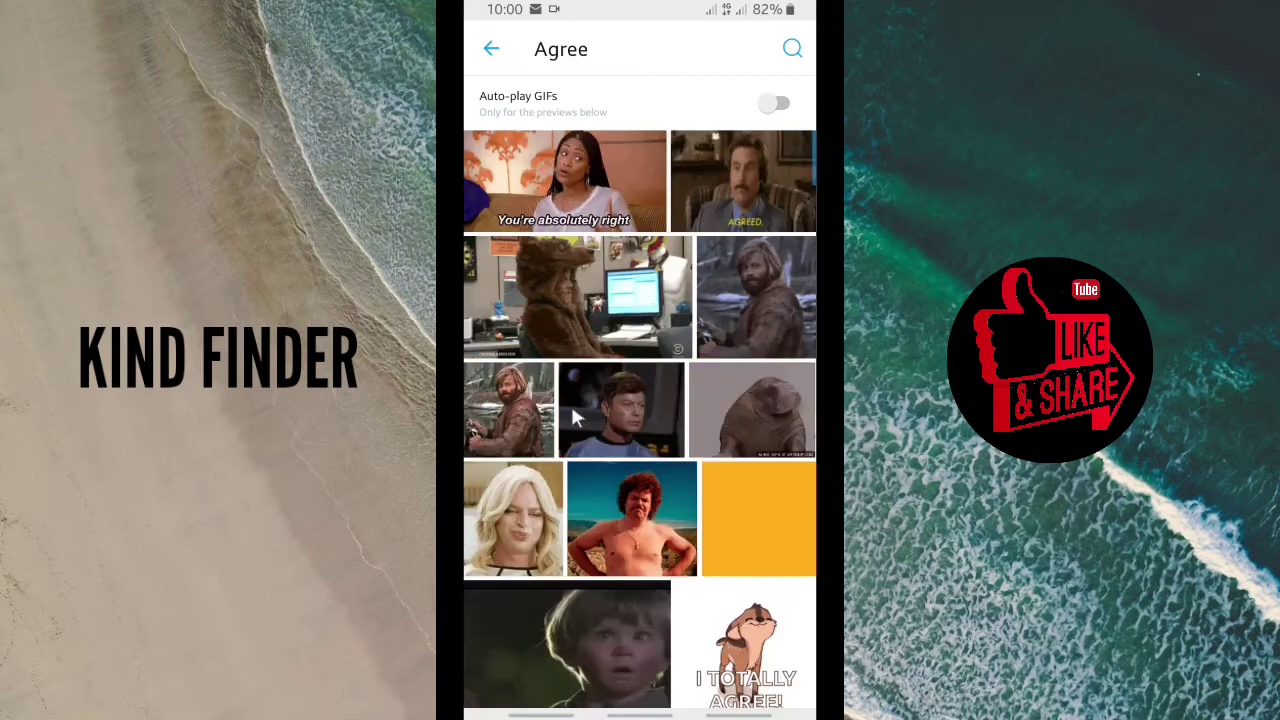
pyautogui.click(630, 255)
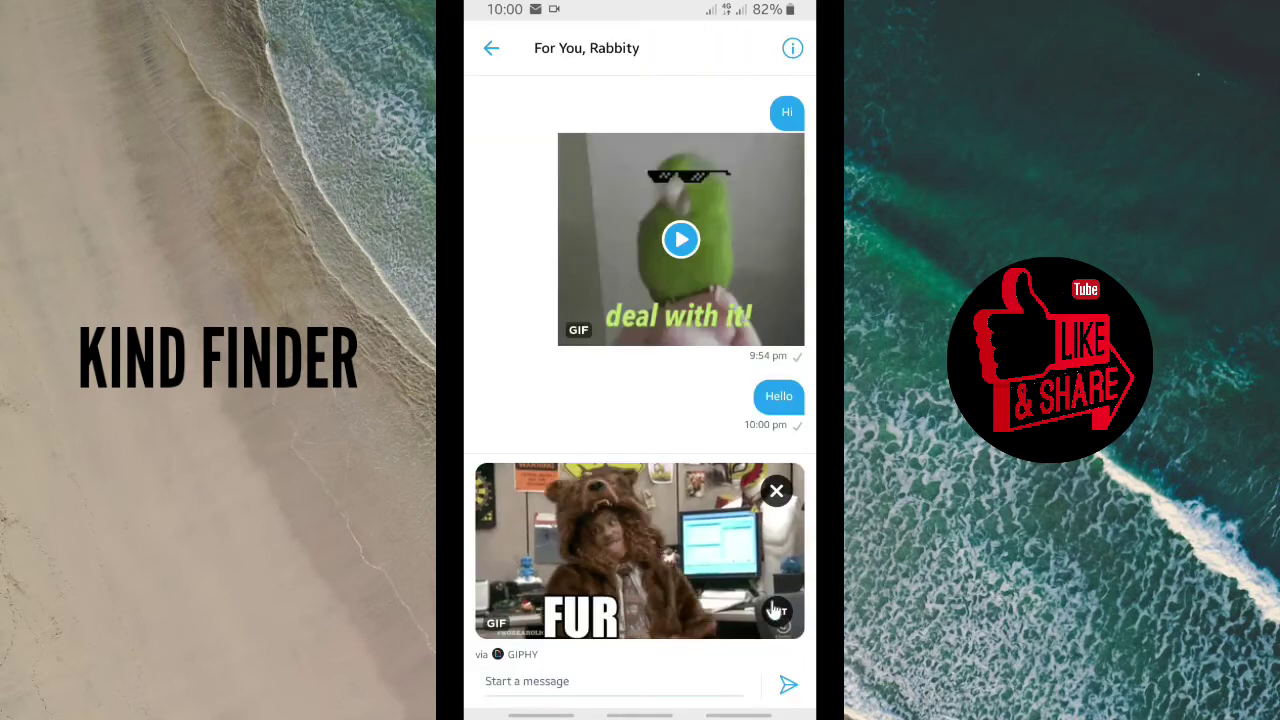
pyautogui.click(789, 685)
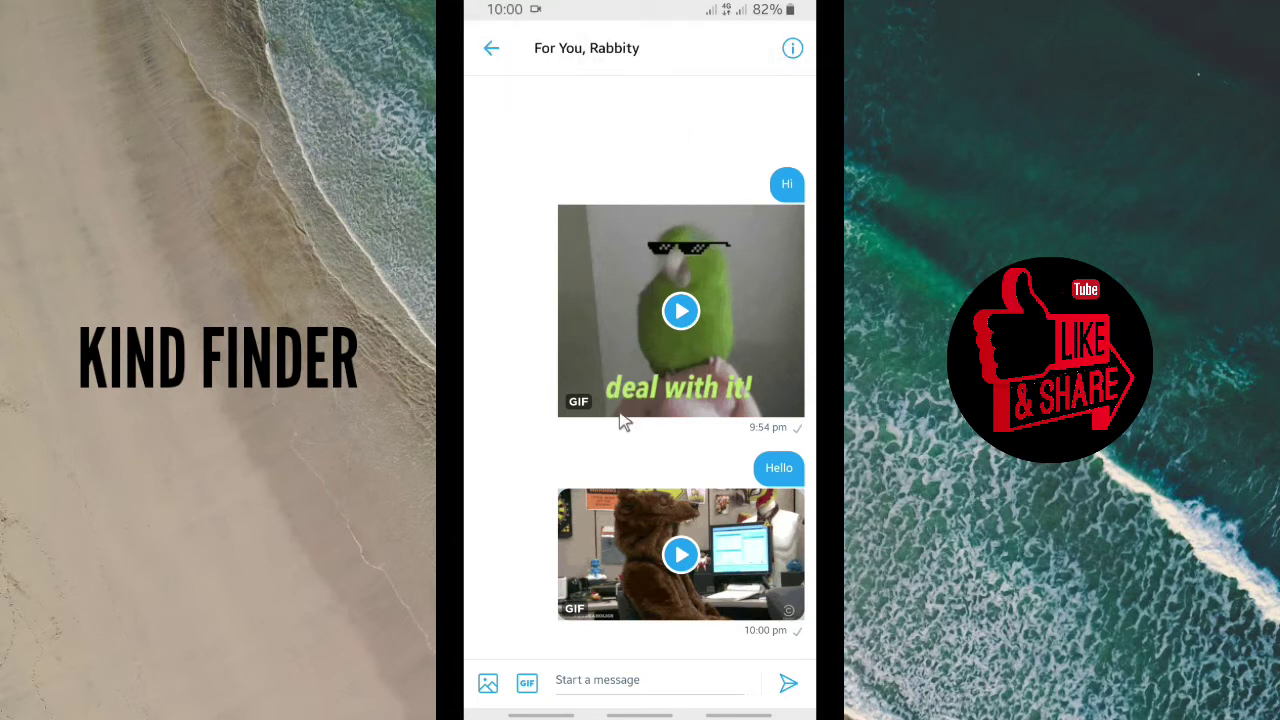
pyautogui.click(493, 52)
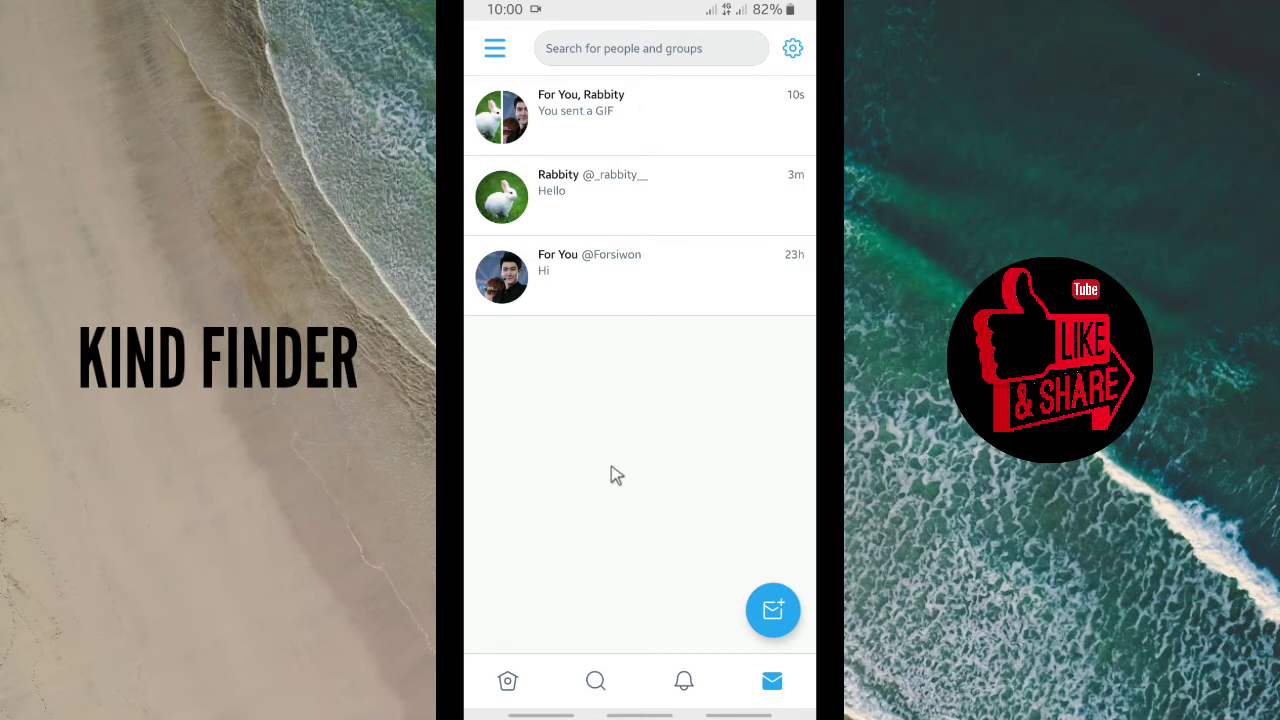
pyautogui.click(507, 680)
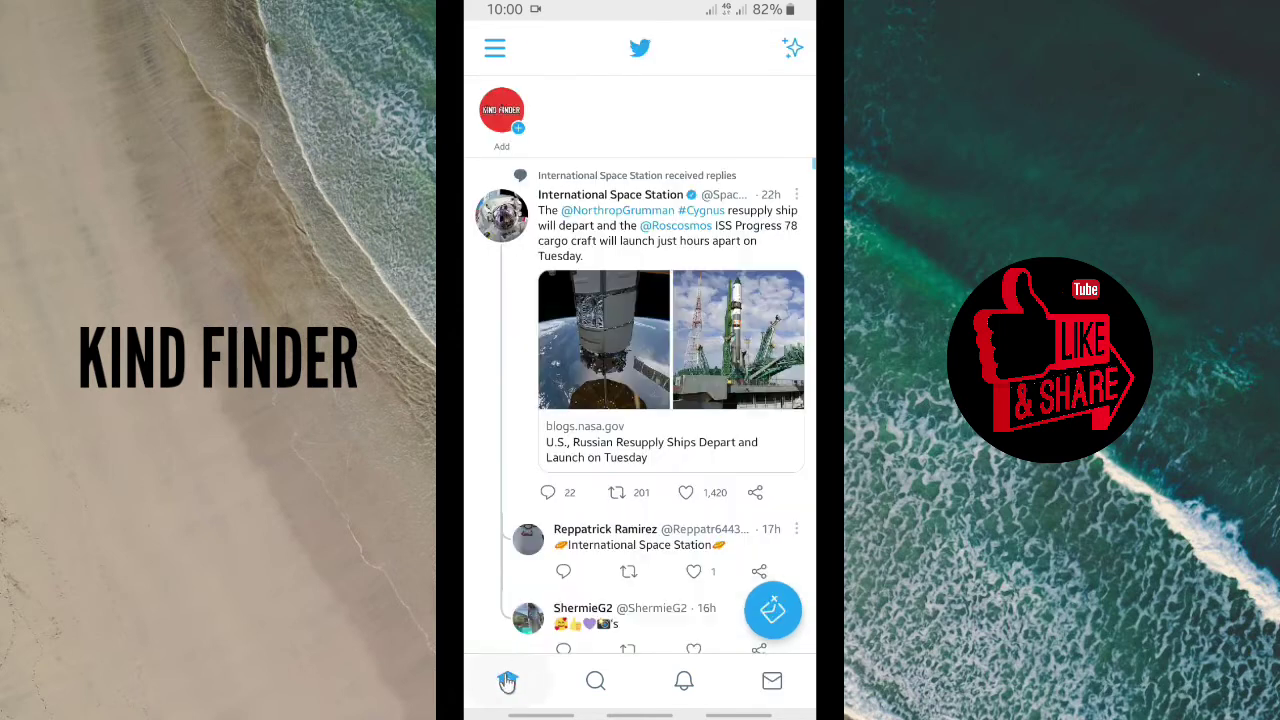
pyautogui.click(772, 684)
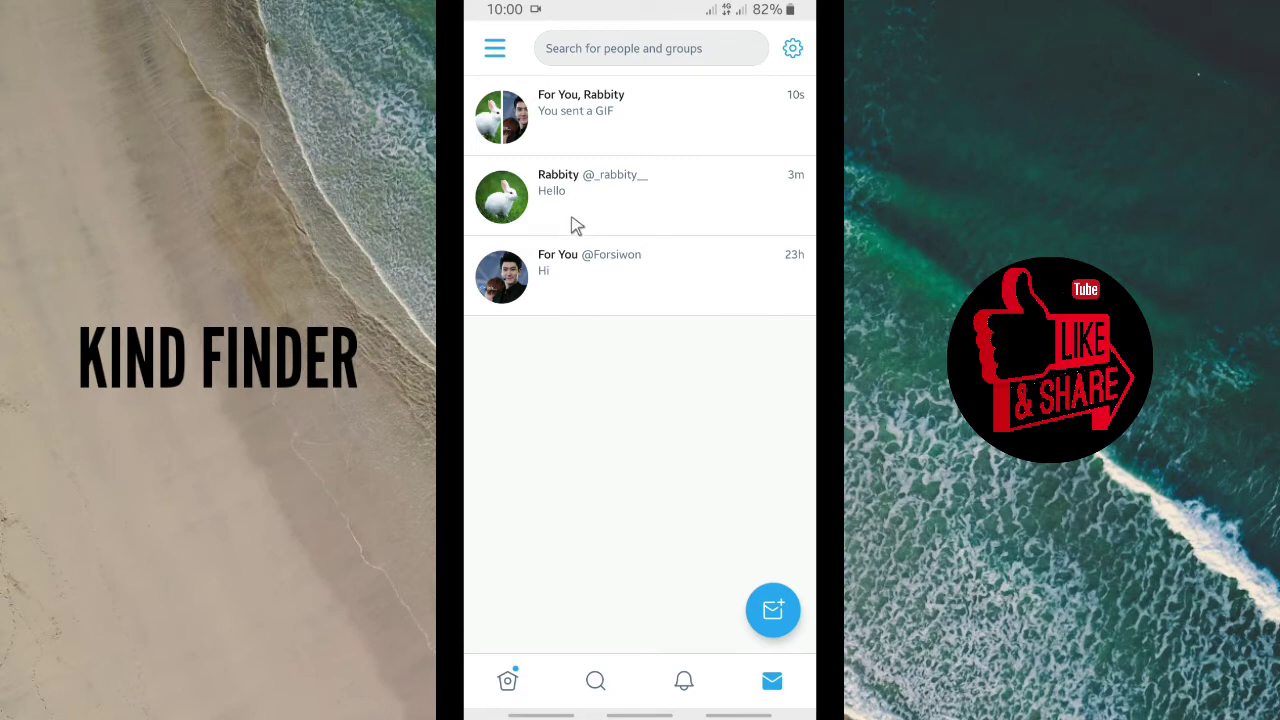
pyautogui.click(510, 198)
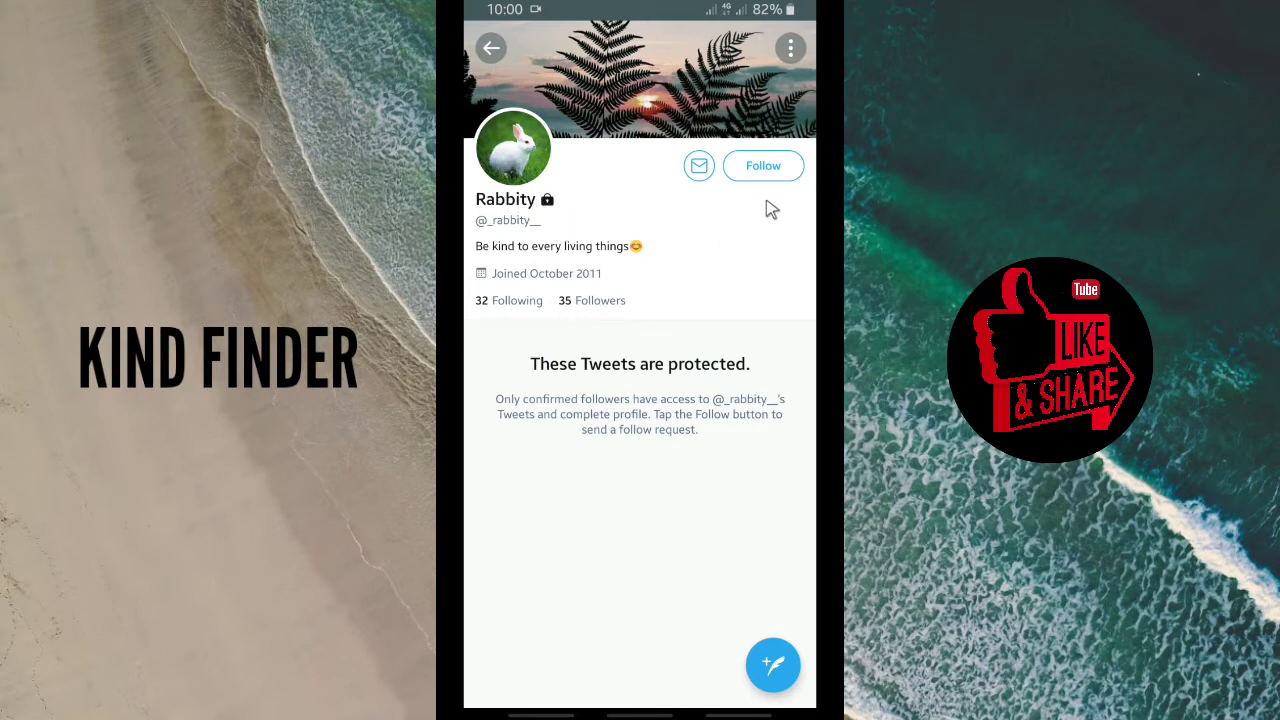
# Message 'Hi' to Rabbity from the profile's envelope button and dismiss the notification
pyautogui.click(698, 168)
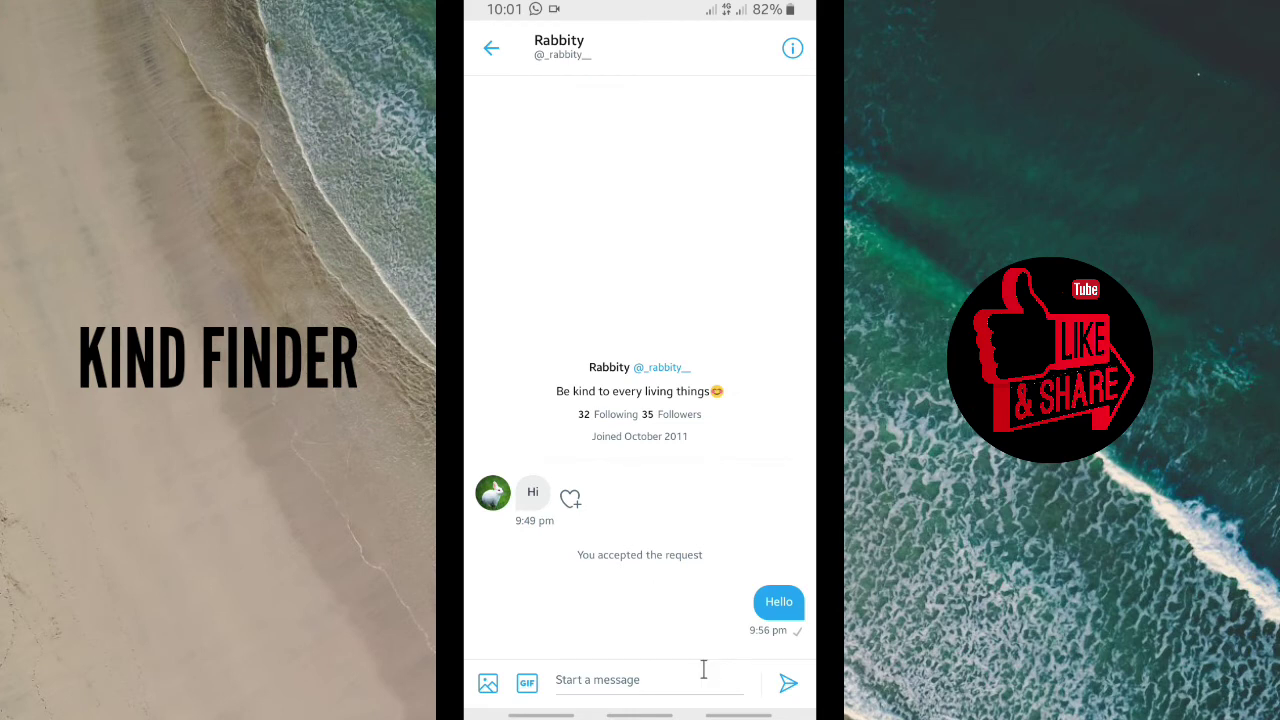
pyautogui.click(647, 690)
pyautogui.write('Hi')
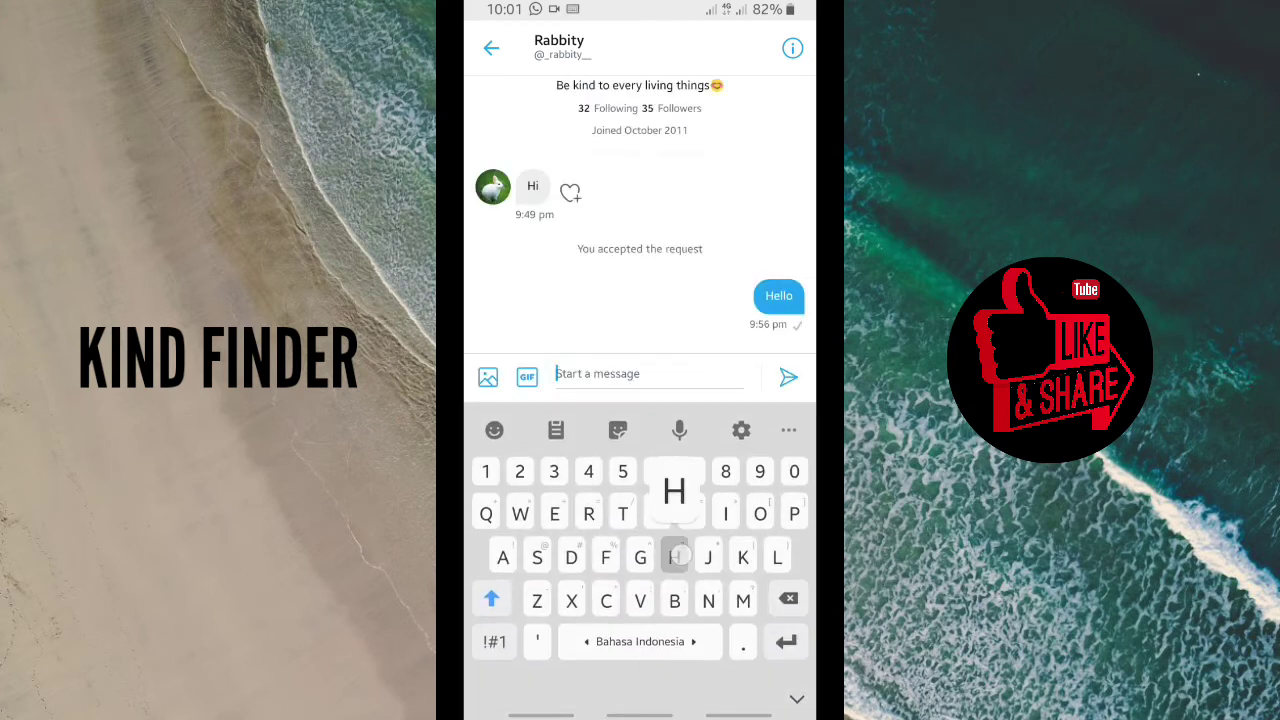
pyautogui.click(788, 376)
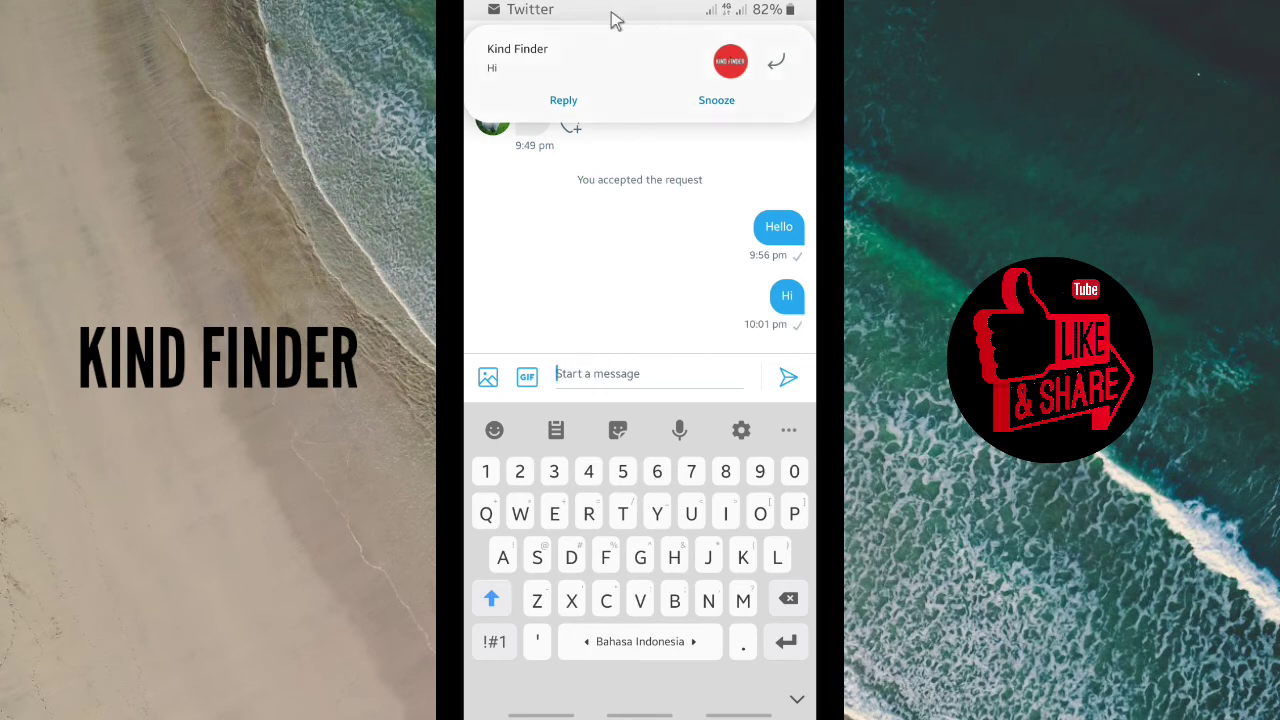
pyautogui.moveTo(537, 49); pyautogui.dragTo(686, 243)
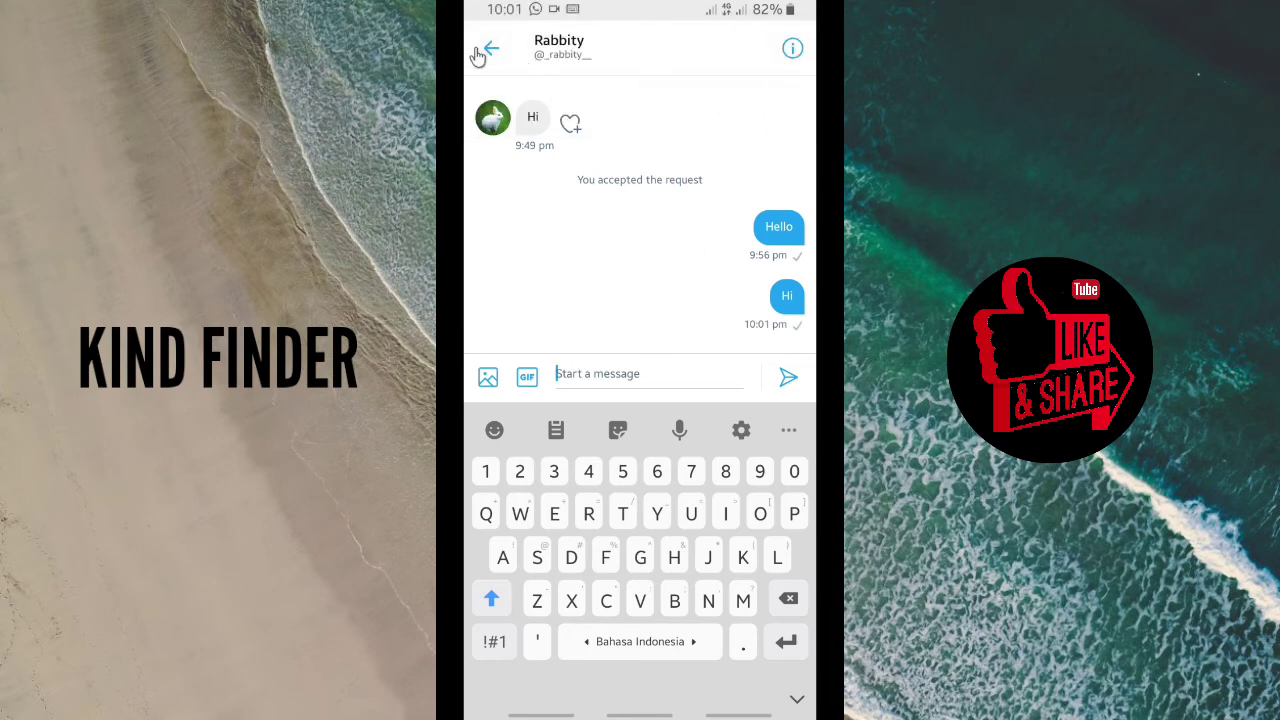
# Back out of Rabbity's chat and profile to the Messages inbox
pyautogui.click(484, 48)
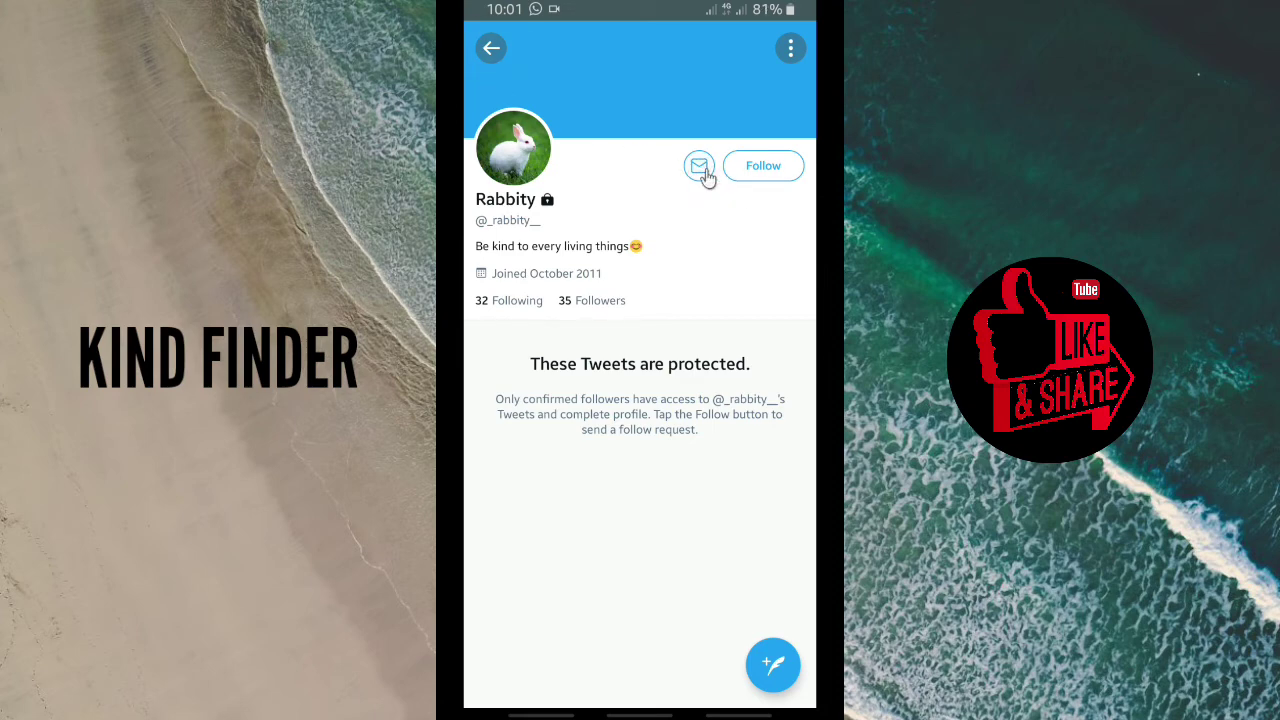
pyautogui.click(491, 49)
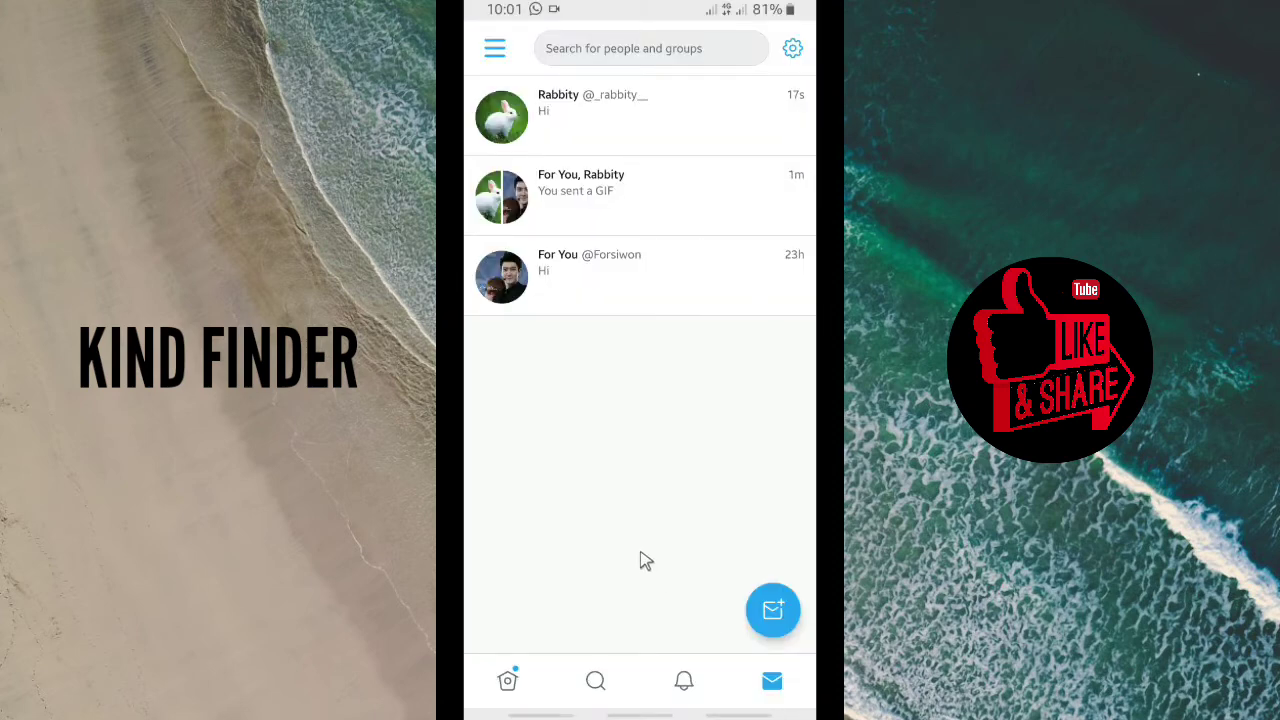